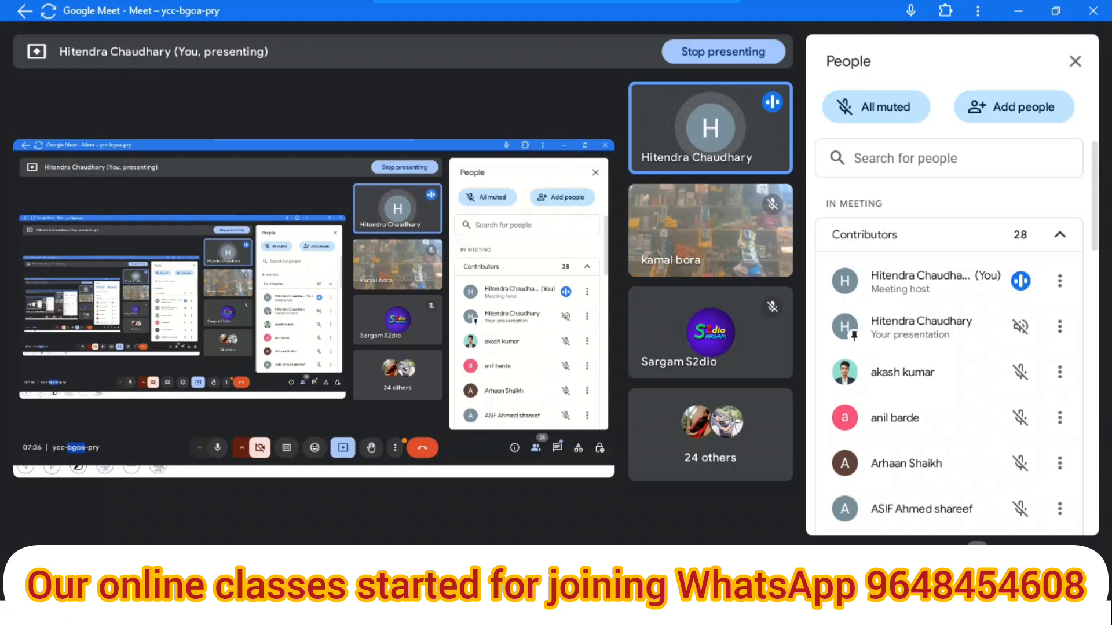
# Switch to Borneo Schematics and collapse the REDMI 8A, REDMI 8A PRO and 1.MOBILE PHONE SOLUTIONS folders.
pyautogui.hotkey('alt', 'Tab')
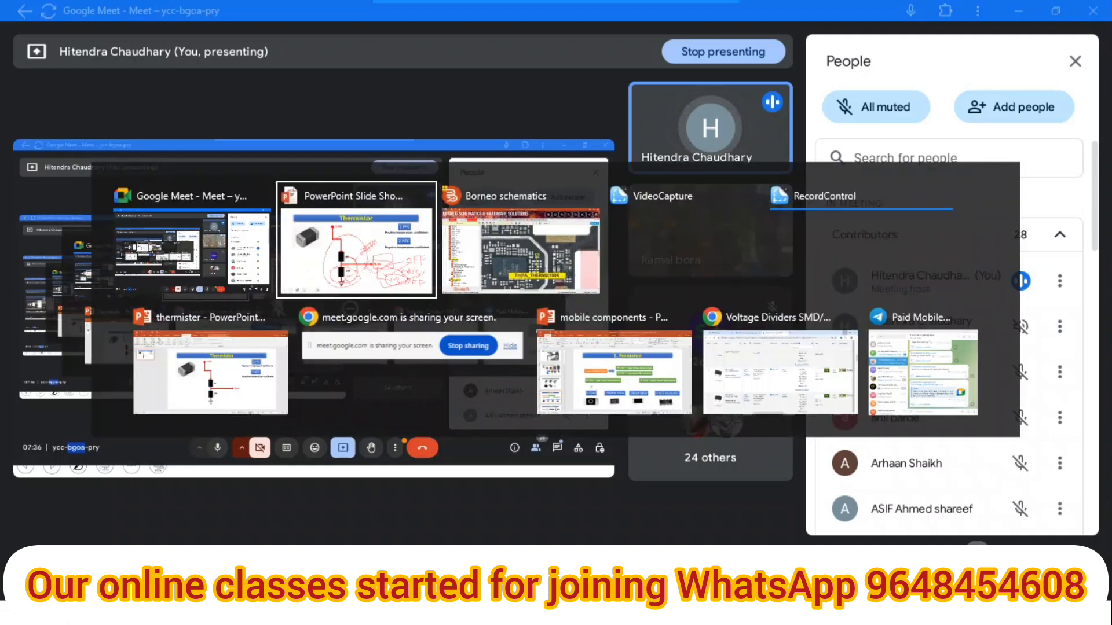
pyautogui.hotkey('alt', 'Tab')
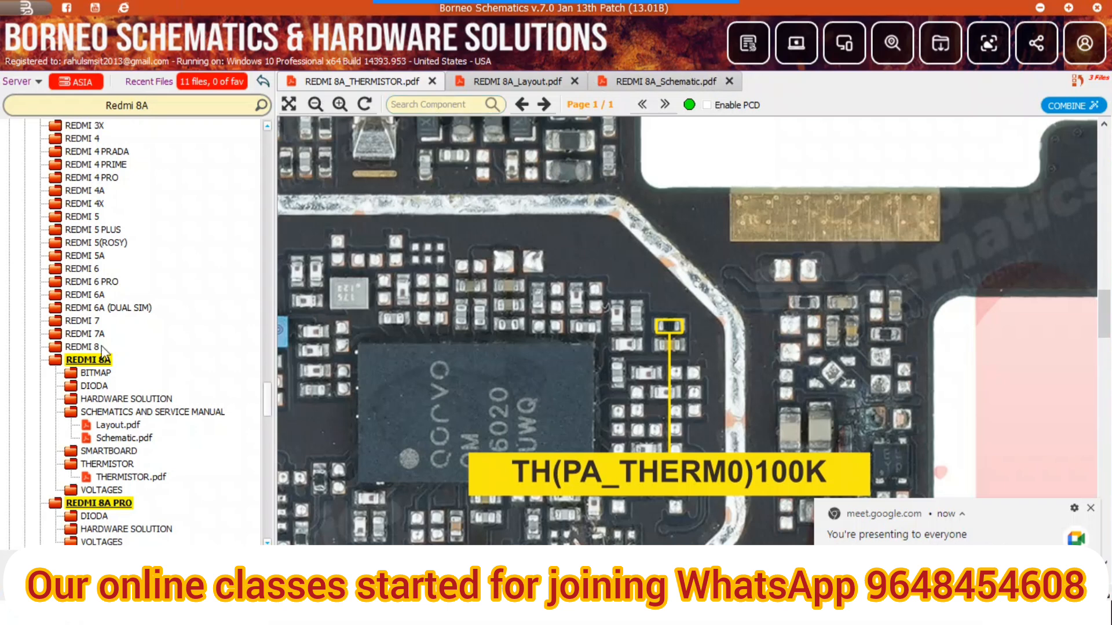
pyautogui.click(53, 360)
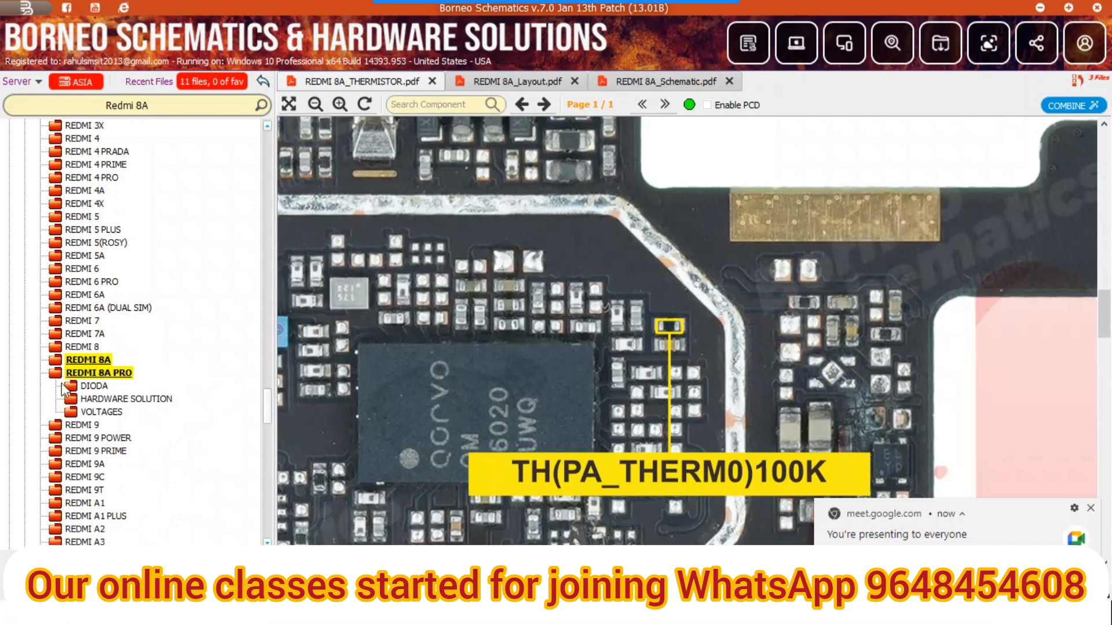
pyautogui.click(58, 372)
pyautogui.moveTo(267, 409); pyautogui.dragTo(253, 116)
pyautogui.click(64, 127)
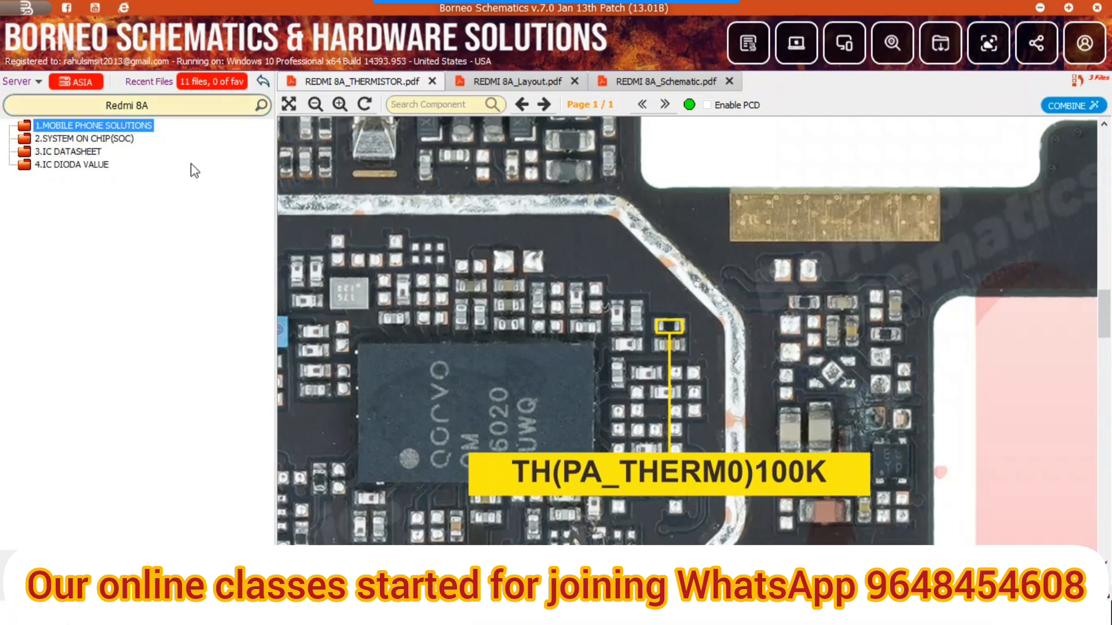
pyautogui.click(116, 125)
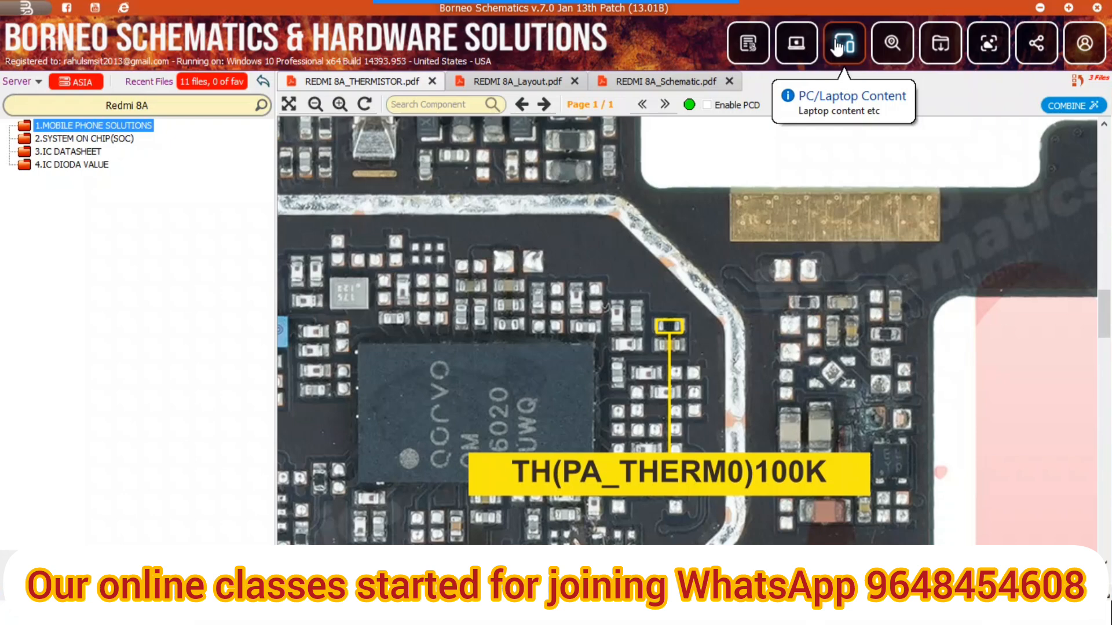
pyautogui.click(891, 43)
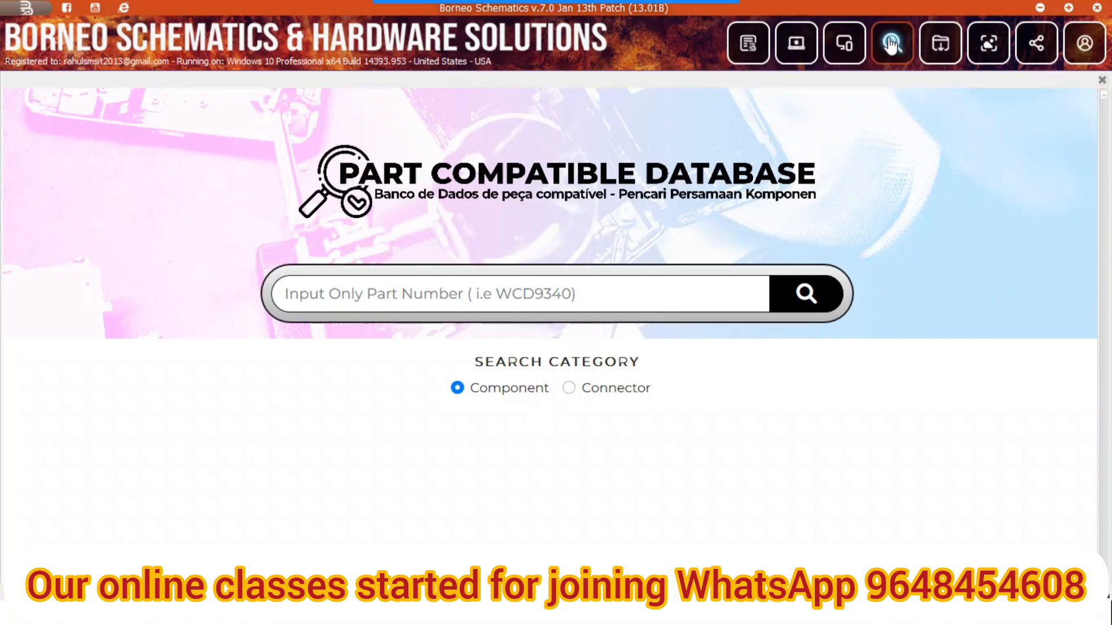
pyautogui.click(334, 297)
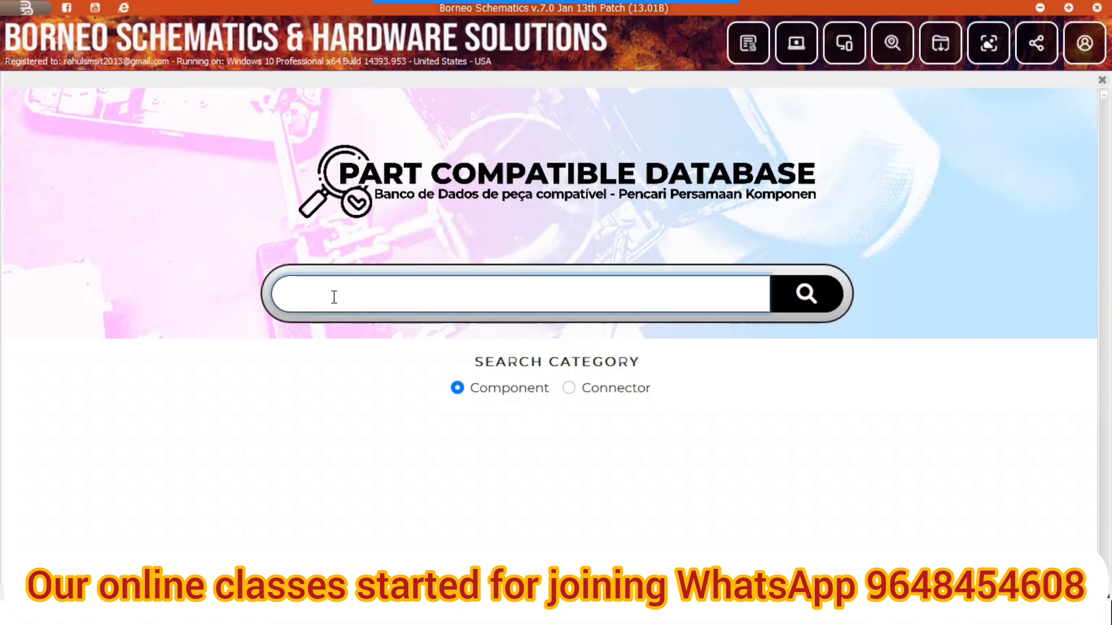
pyautogui.write('66')
pyautogui.press('BackSpace')
pyautogui.press('BackSpace')
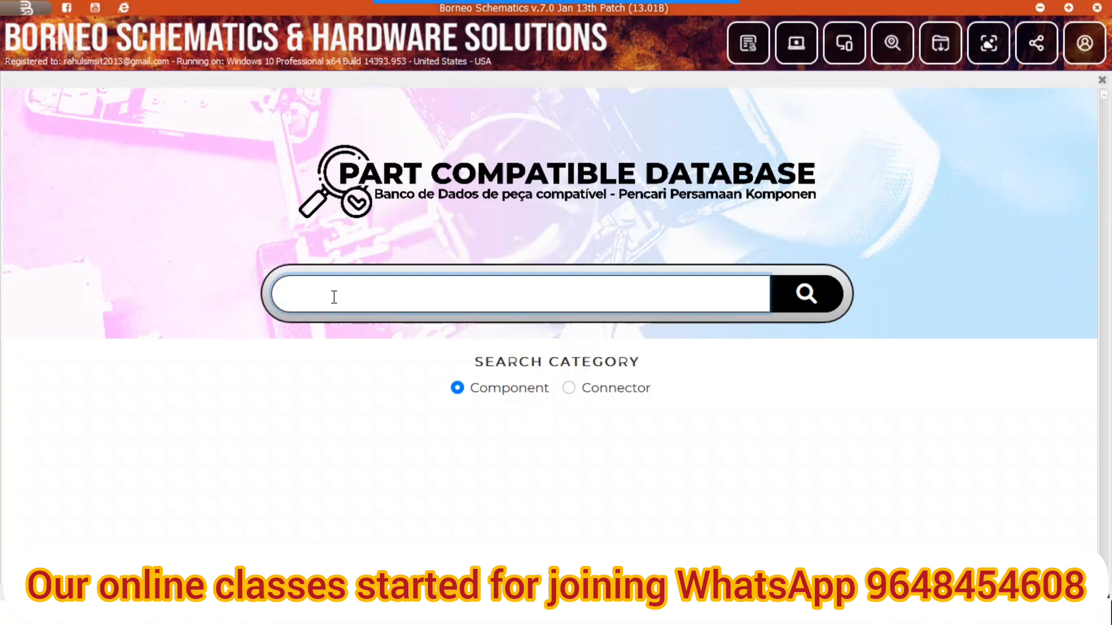
pyautogui.click(749, 56)
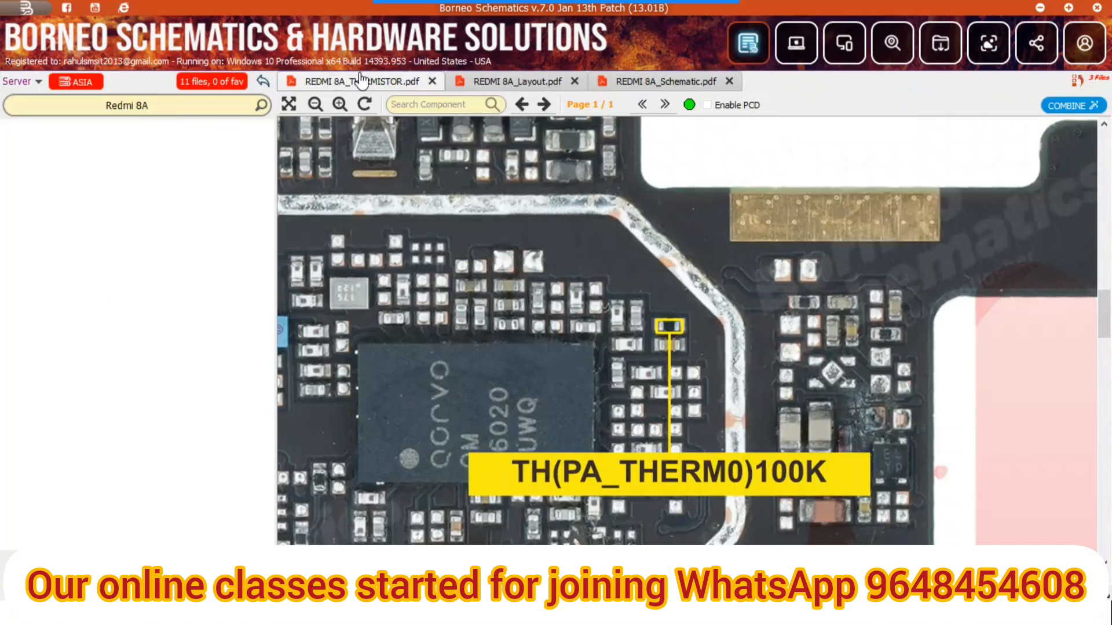
# Search the Part Compatible Database for the component Pmi632 and view the matching models.
pyautogui.click(892, 44)
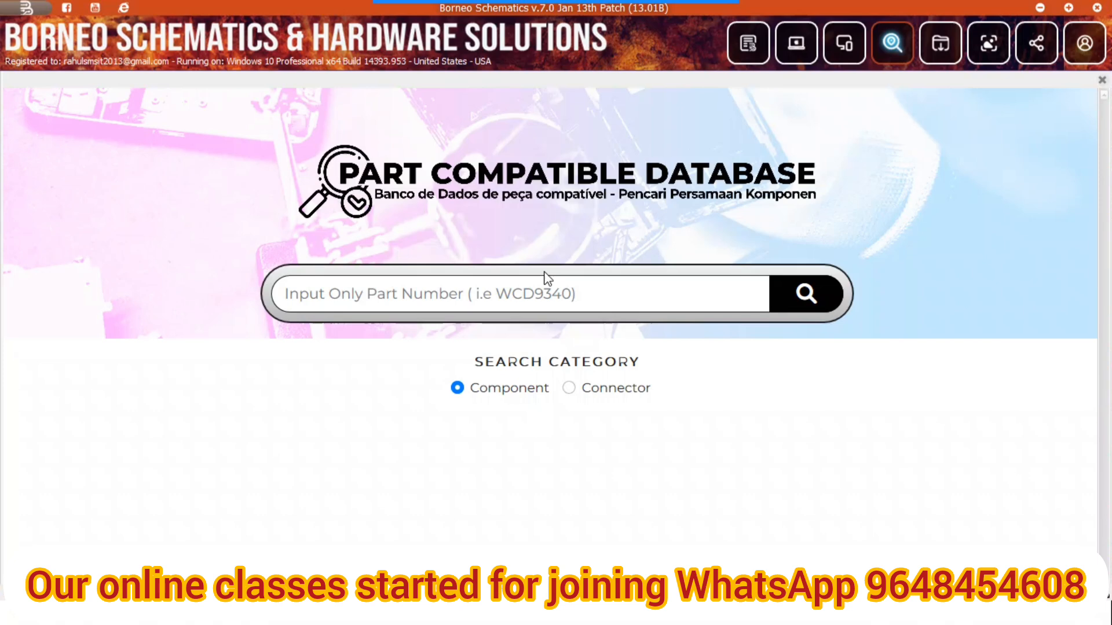
pyautogui.click(488, 290)
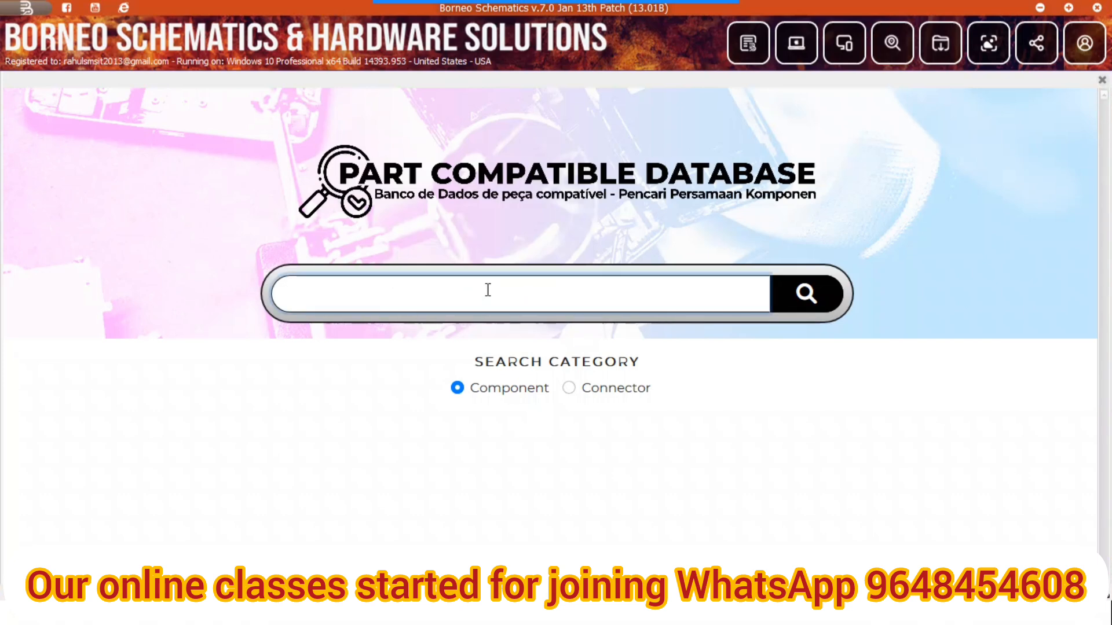
pyautogui.write('Pmi6')
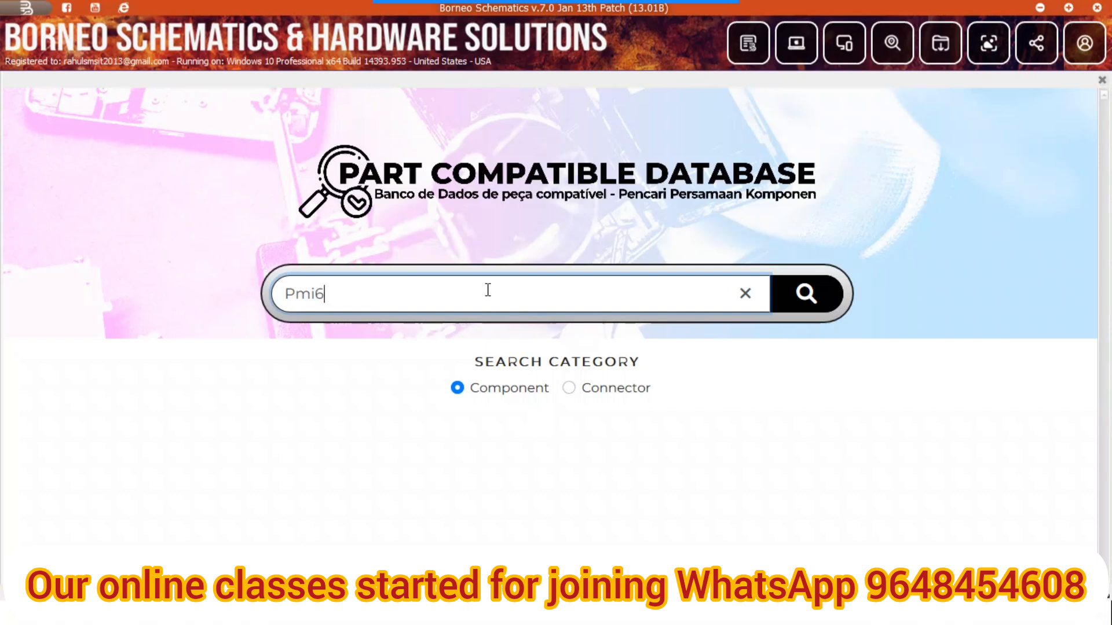
pyautogui.write('32')
pyautogui.click(811, 302)
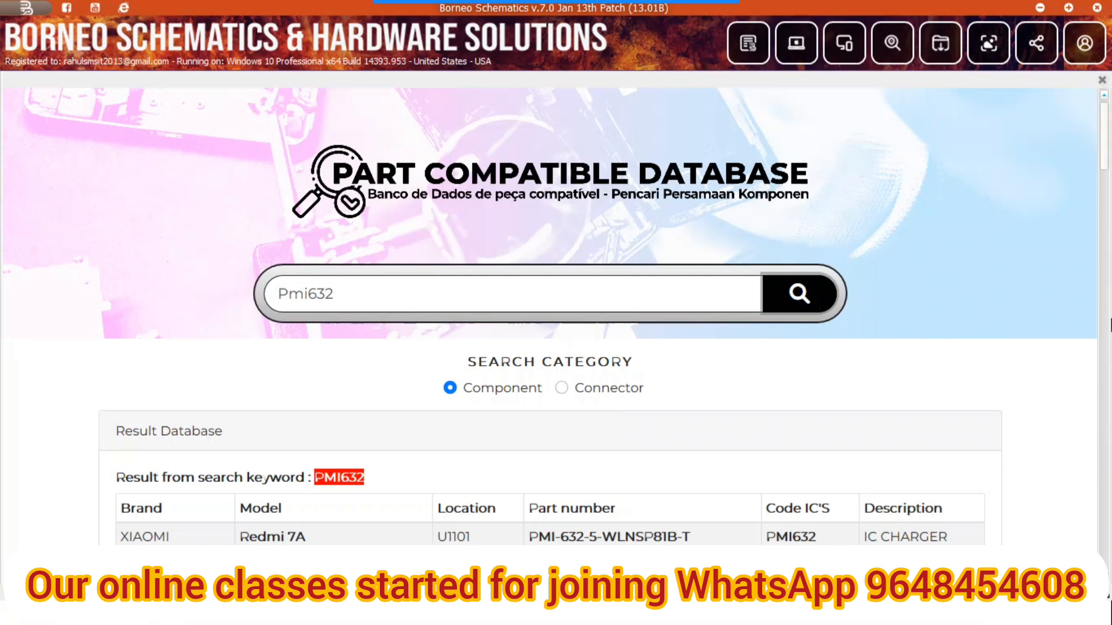
pyautogui.moveTo(1106, 152); pyautogui.dragTo(1092, 129)
# Return to the schematics library, expand 1.MOBILE PHONE SOLUTIONS and collapse its XIAOMI folder.
pyautogui.click(747, 58)
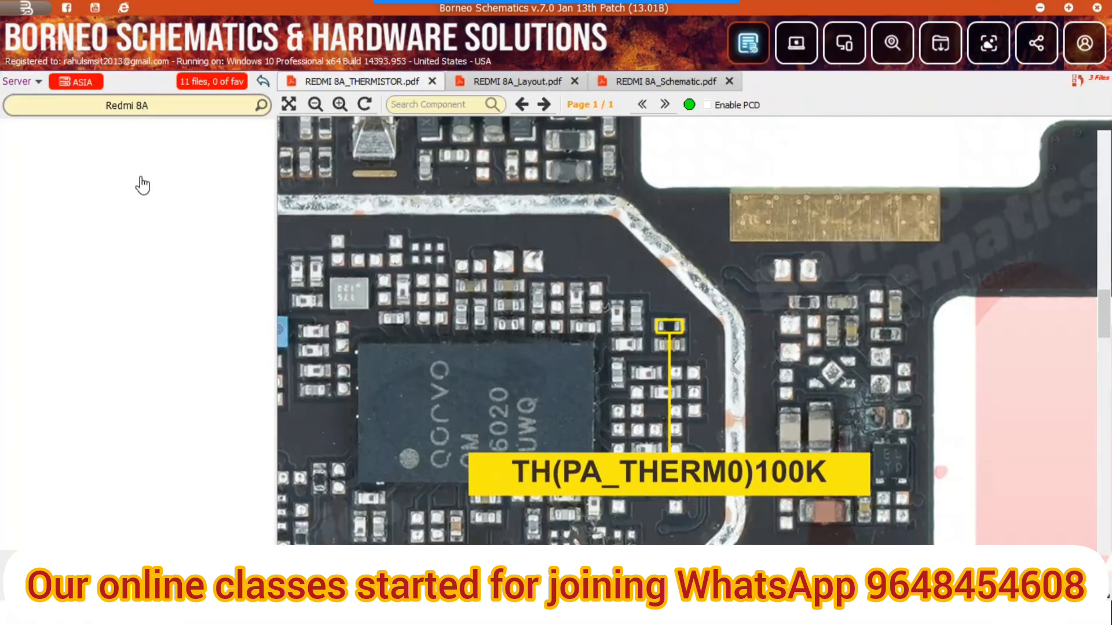
pyautogui.doubleClick(87, 125)
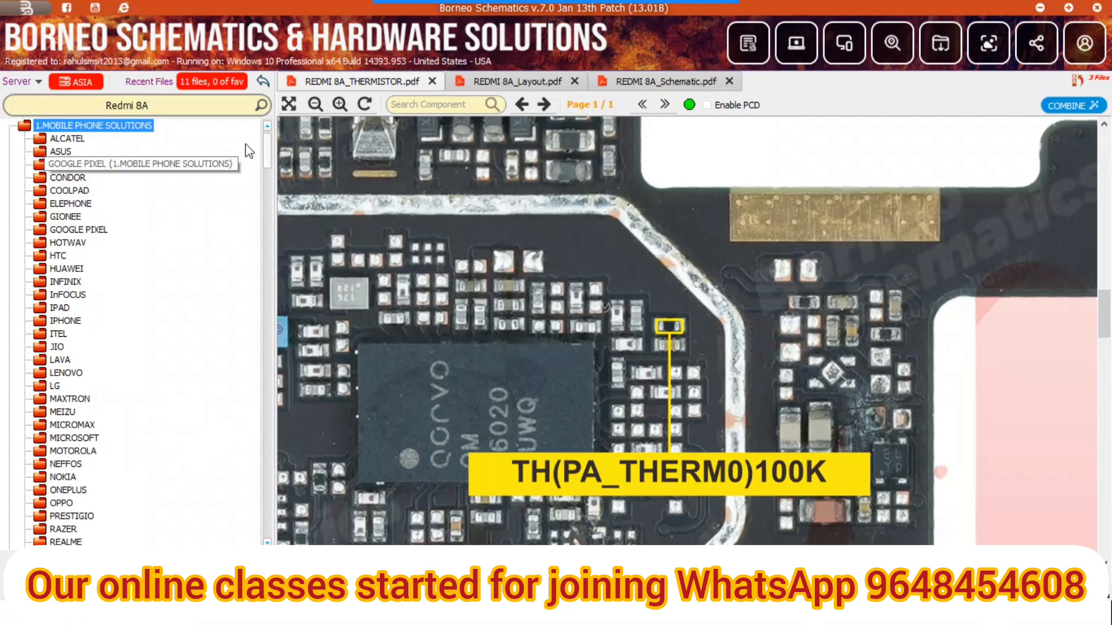
pyautogui.moveTo(266, 148)
pyautogui.mouseDown()
pyautogui.moveTo(267, 157)
pyautogui.moveTo(266, 132)
pyautogui.moveTo(266, 161)
pyautogui.mouseUp()
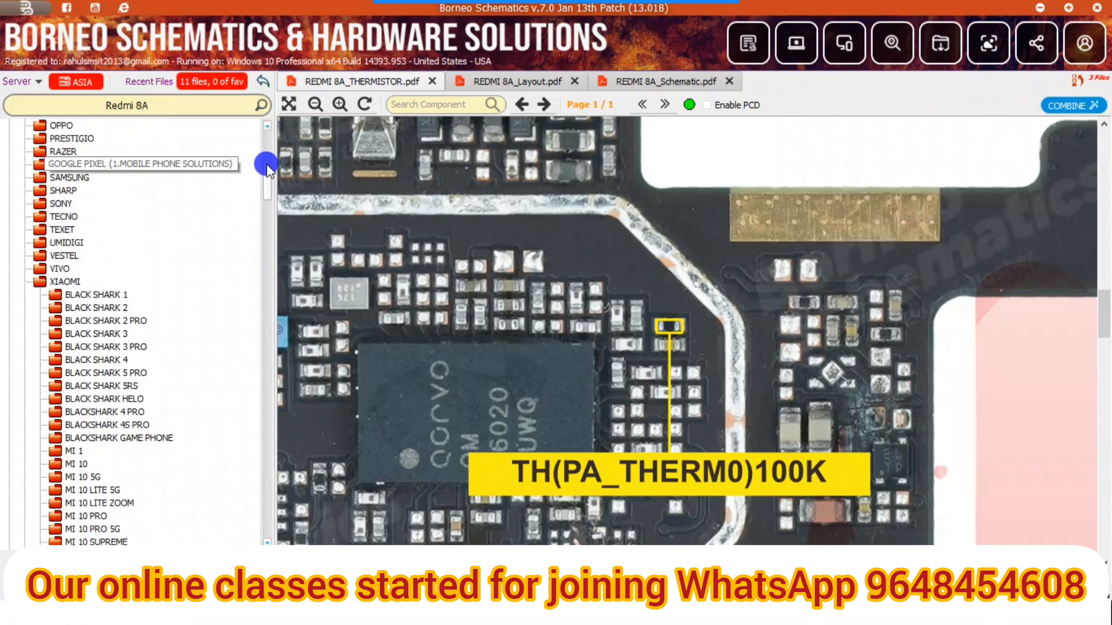
pyautogui.click(36, 282)
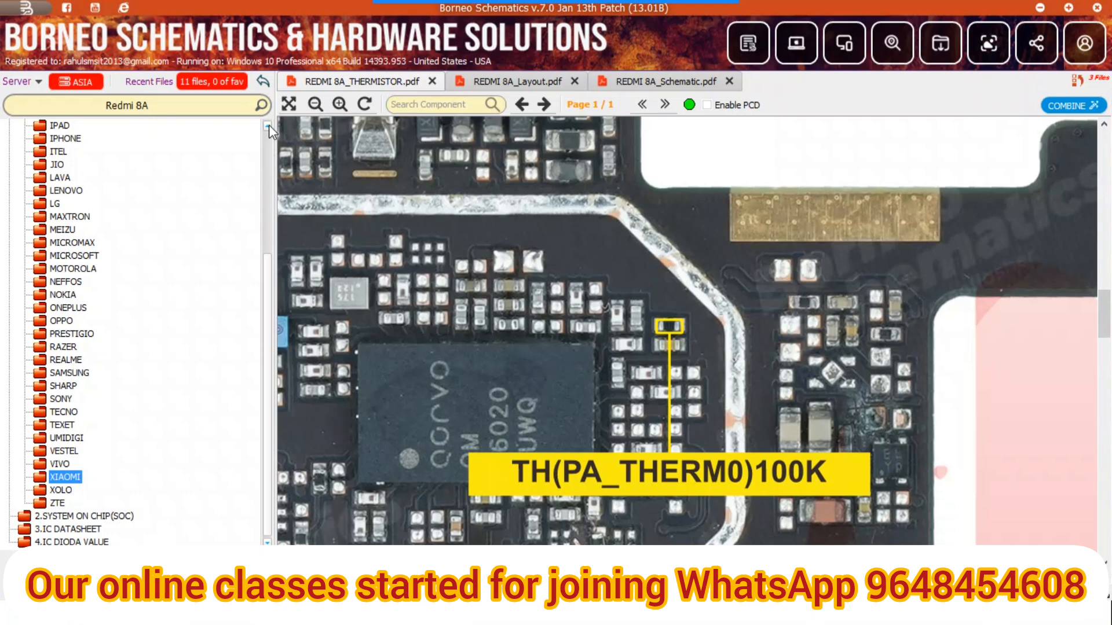
# Look through the phone brand folders and view the series inside the SAMSUNG folder, then collapse it.
pyautogui.moveTo(269, 256); pyautogui.dragTo(273, 144)
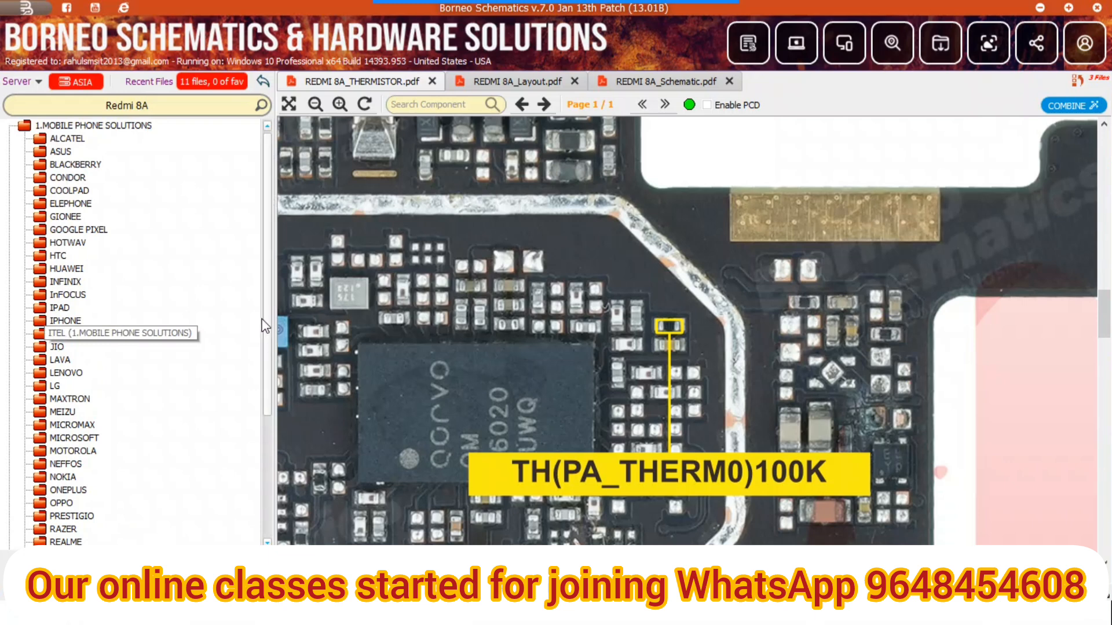
pyautogui.moveTo(269, 281); pyautogui.dragTo(268, 303)
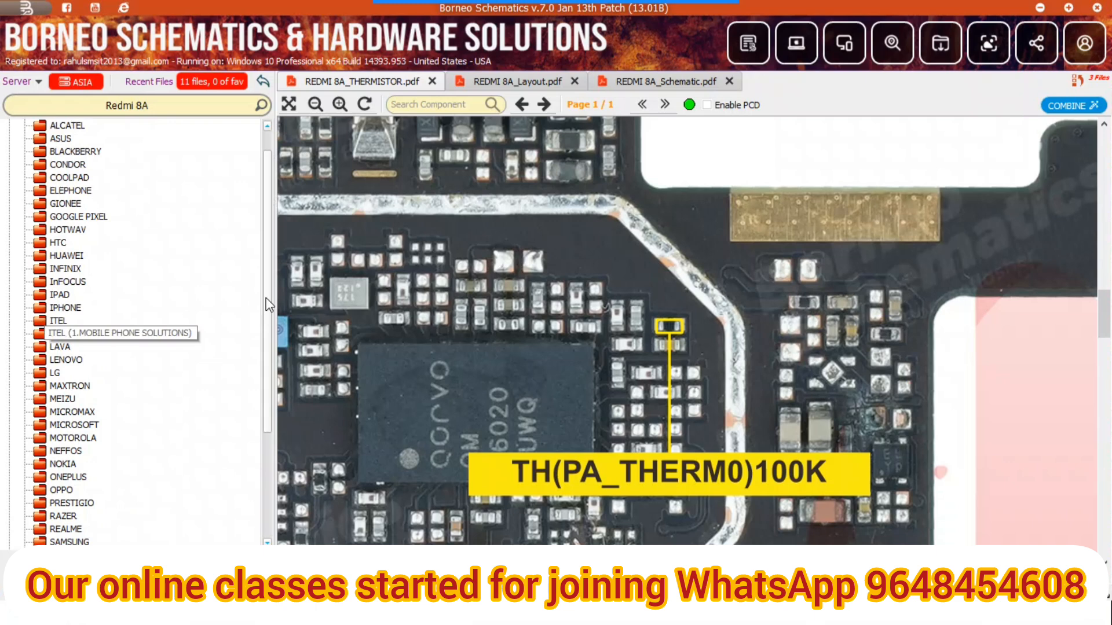
pyautogui.moveTo(266, 298); pyautogui.dragTo(267, 235)
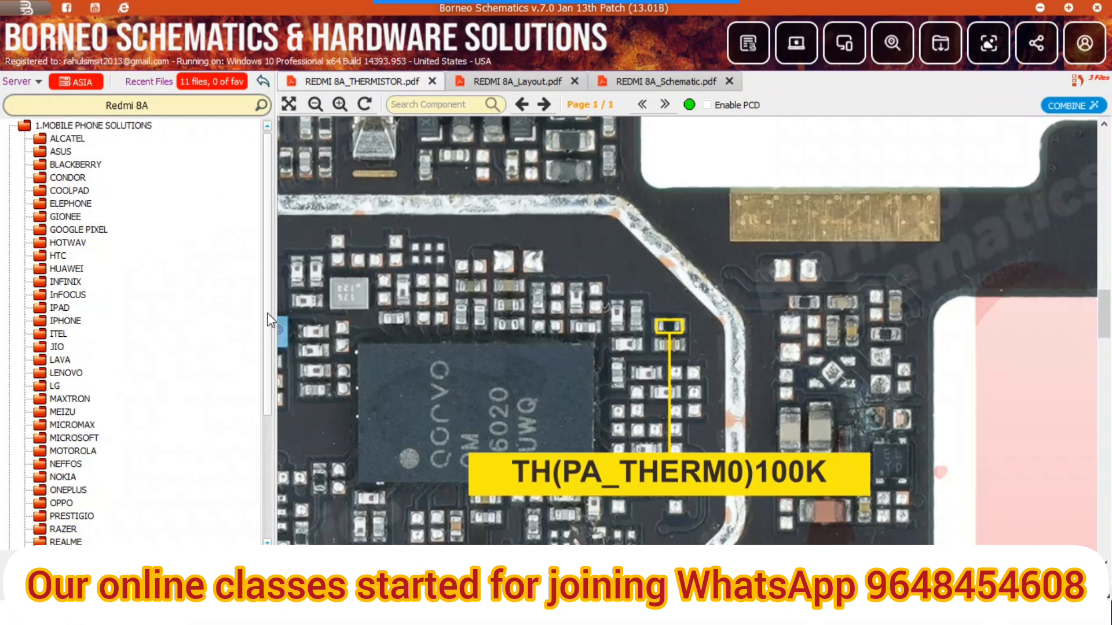
pyautogui.moveTo(268, 315); pyautogui.dragTo(278, 415)
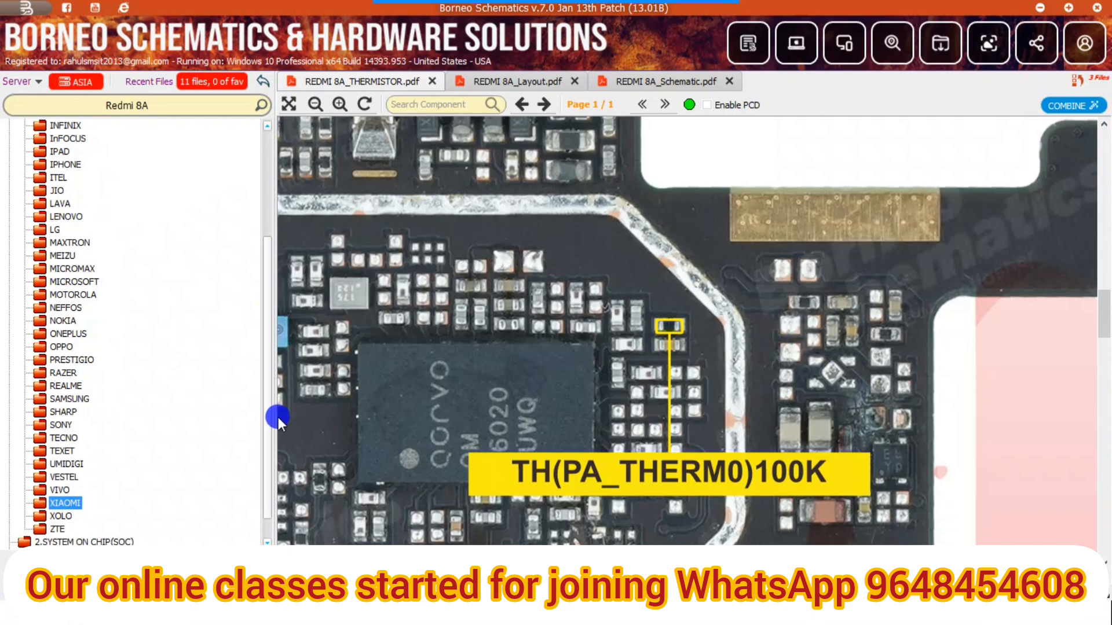
pyautogui.doubleClick(74, 398)
pyautogui.click(54, 321)
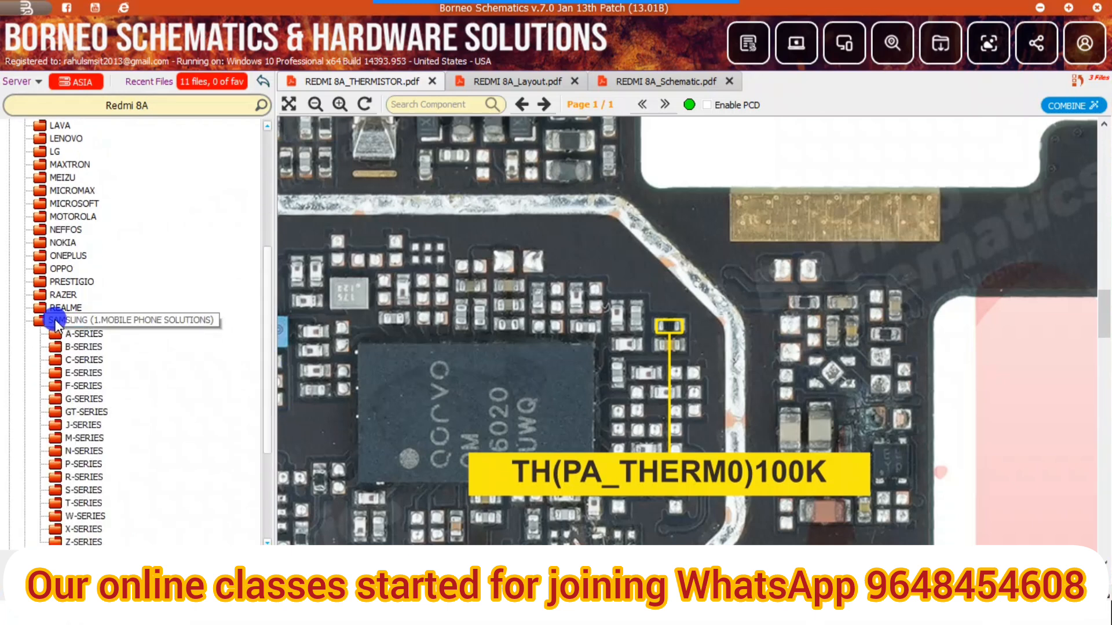
pyautogui.doubleClick(54, 319)
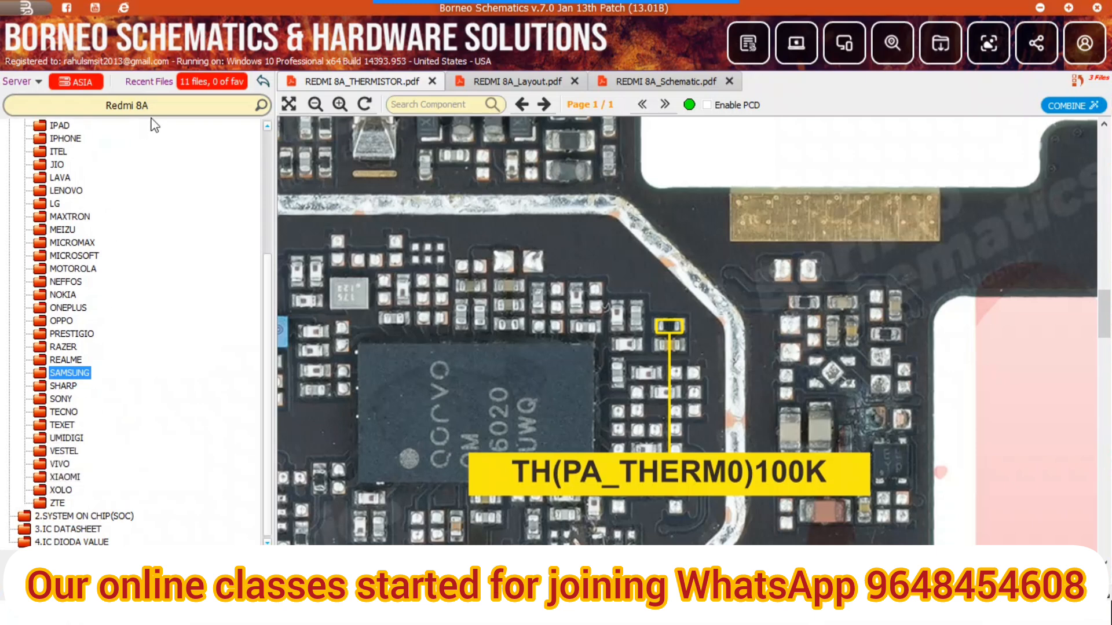
# Search the schematics library for Redmi 9A.
pyautogui.click(139, 105)
pyautogui.click(143, 104)
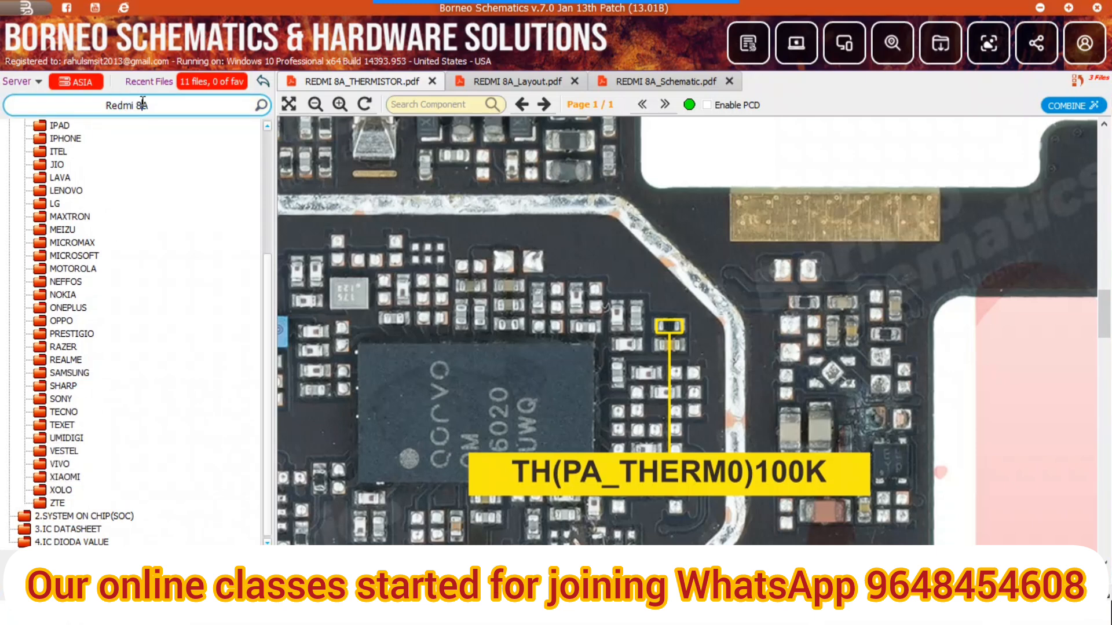
pyautogui.press('BackSpace')
pyautogui.write('9')
pyautogui.press('Return')
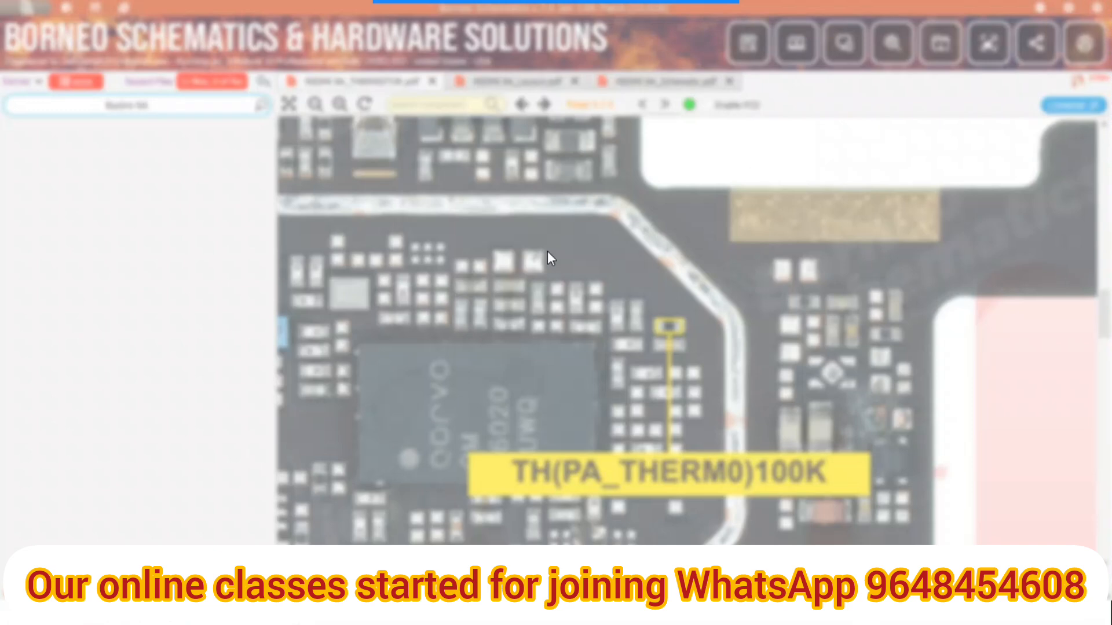
# Switch to the thermister presentation in PowerPoint.
pyautogui.hotkey('alt', 'Tab')
pyautogui.hotkey('alt', 'Tab')
pyautogui.hotkey('alt', 'Down')
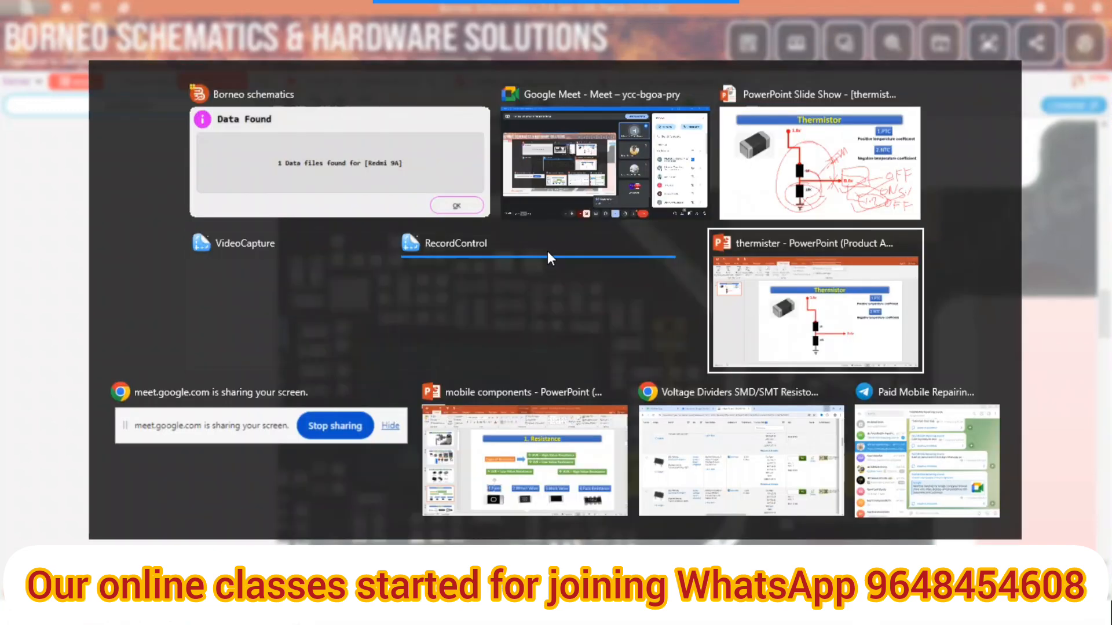